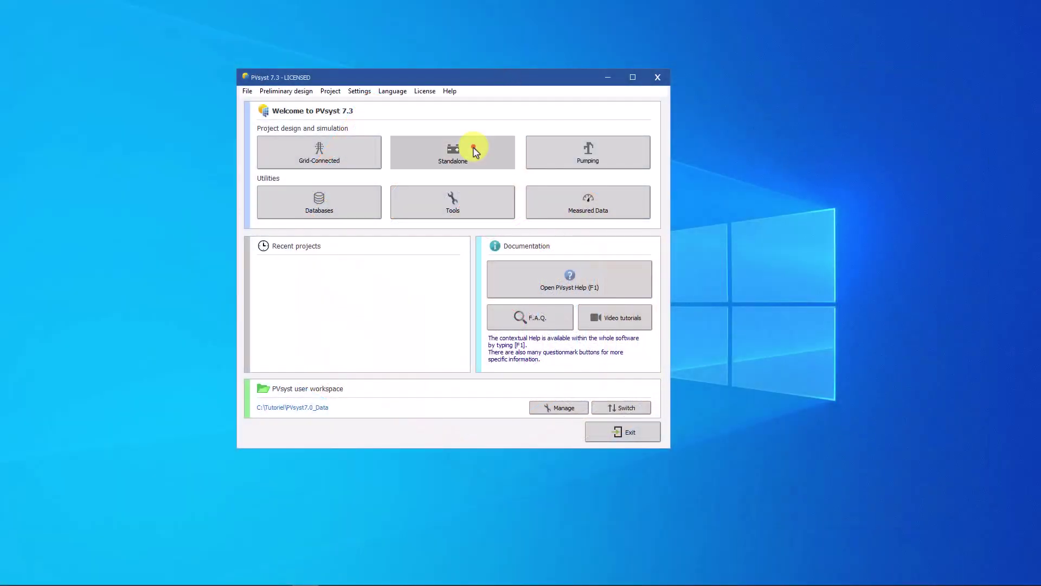
Start a new standalone project named 'exemple tutorial standalone'
click(474, 146)
text(exe)
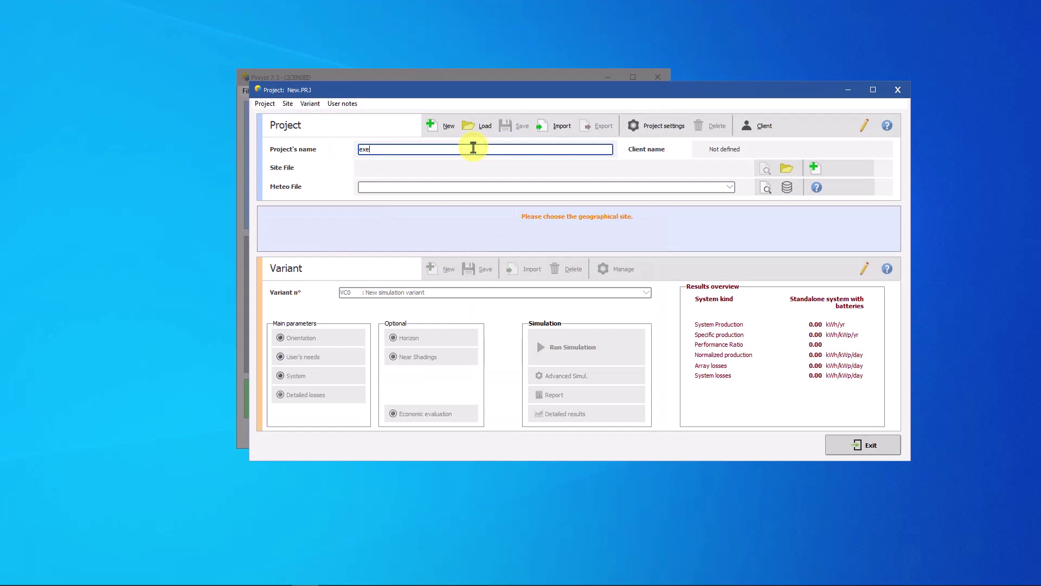
text(mple tutorial standalone)
key(Tab)
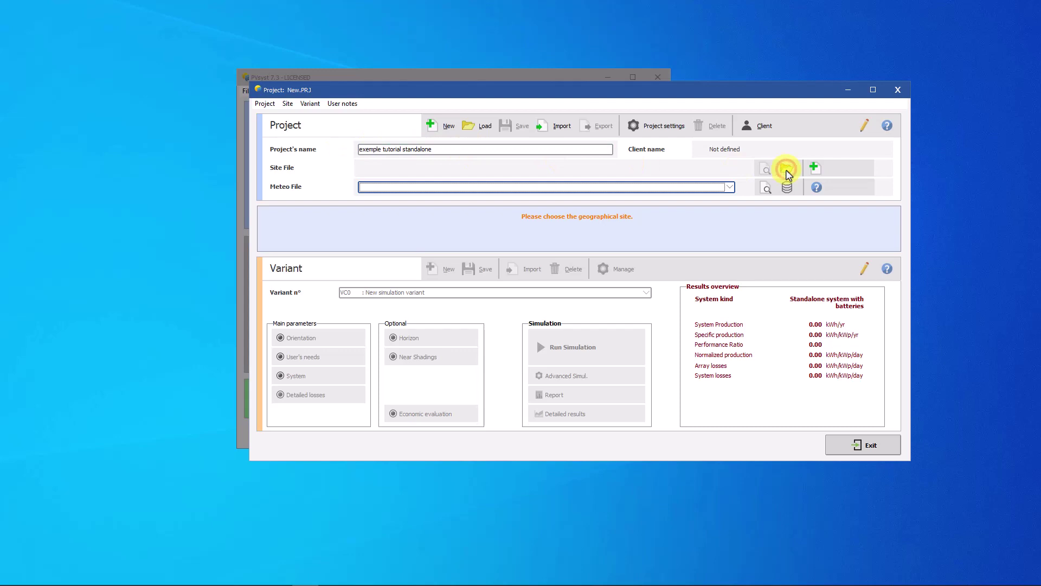
Site the project at Dakar/Taklou in Africa with its Dakar meteo file, then save it
click(787, 170)
text(dakar)
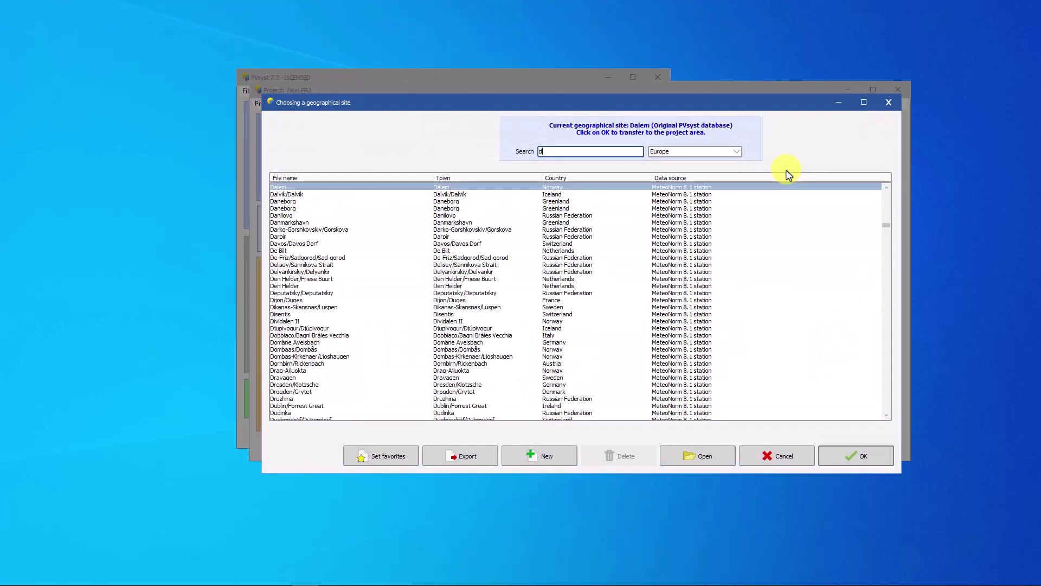
click(736, 151)
click(716, 166)
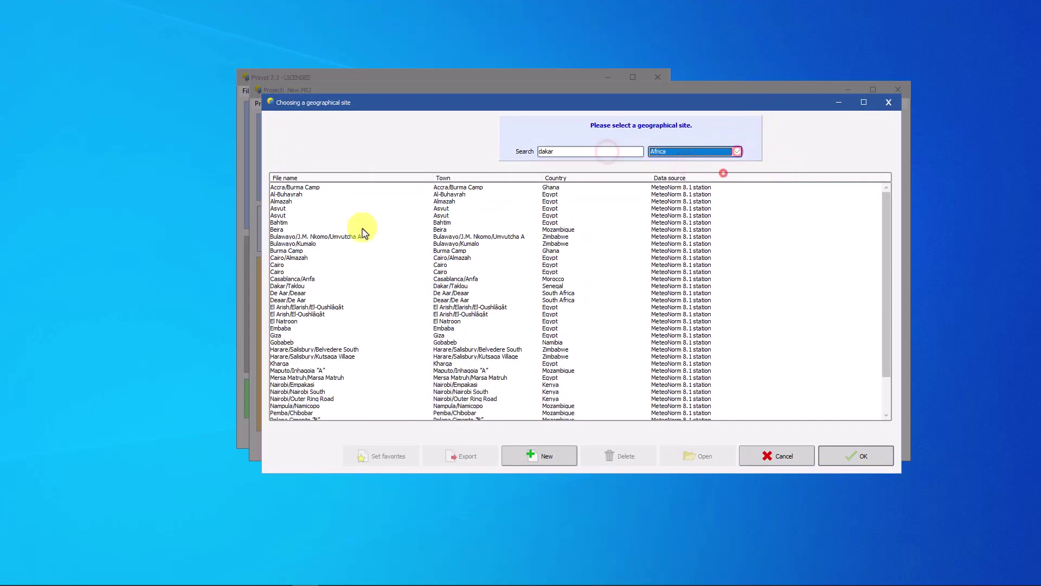
click(299, 262)
click(856, 456)
click(521, 124)
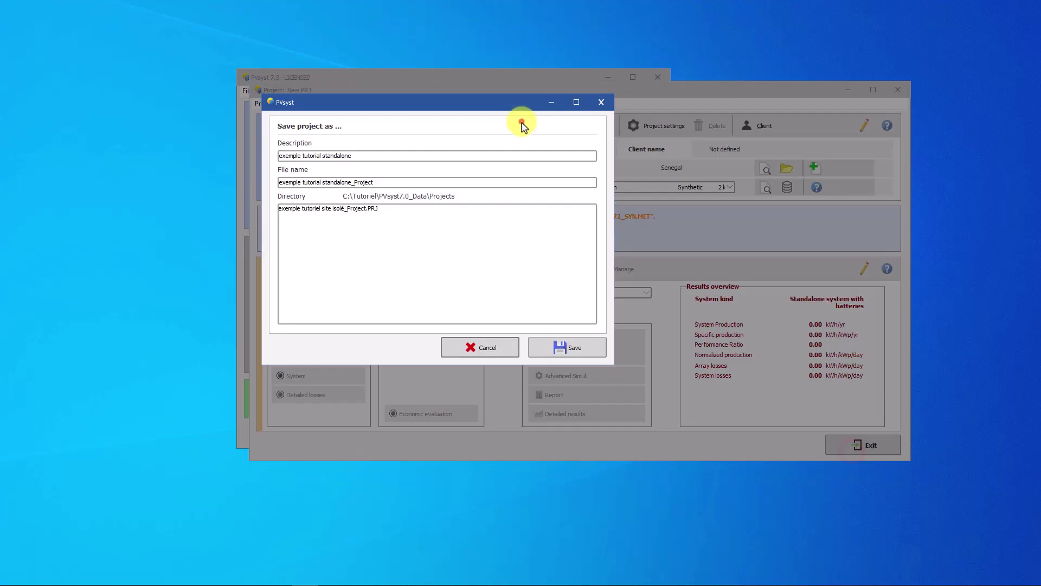
click(579, 344)
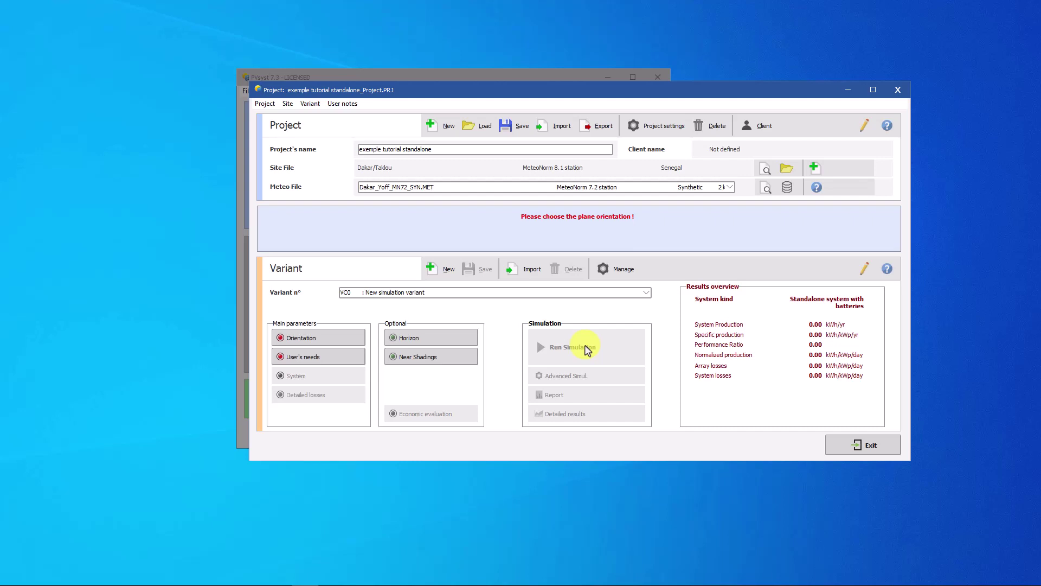
Set the fixed tilted plane to 15° tilt with azimuth kept at 0°
click(326, 342)
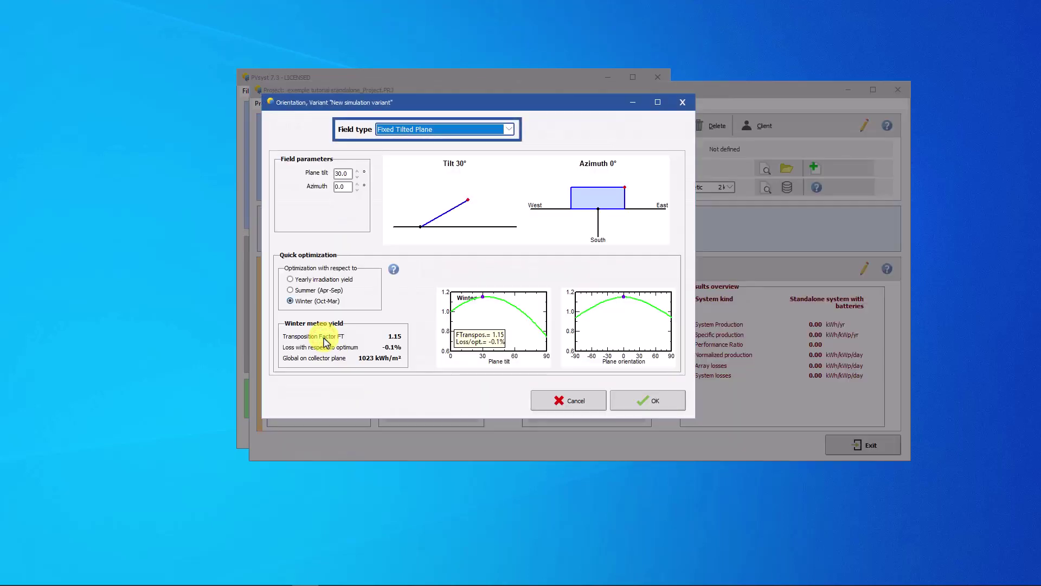
click(338, 173)
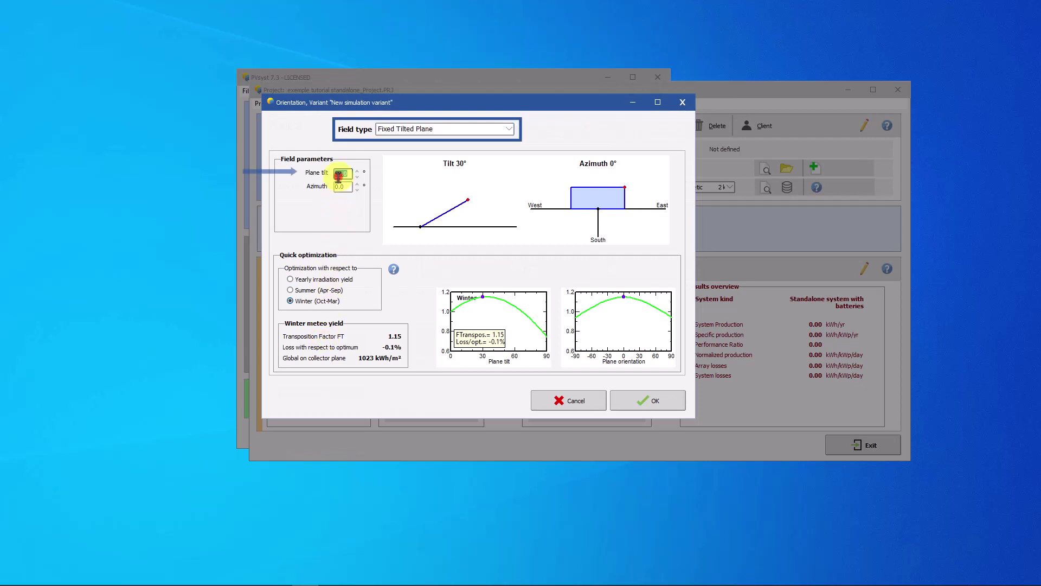
text(15)
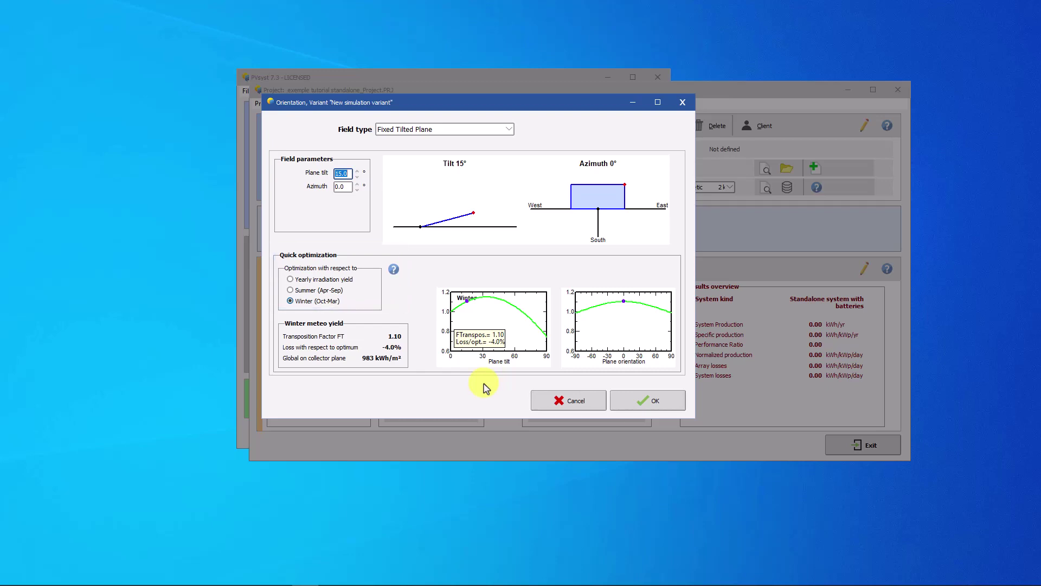
click(629, 400)
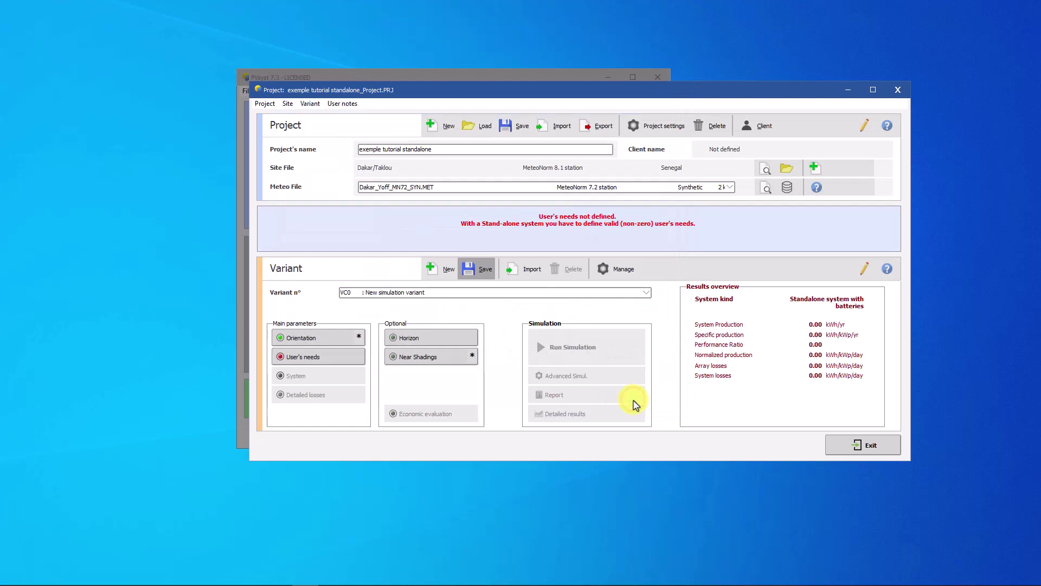
Open the User's needs dialog to define daily household energy consumption
click(350, 356)
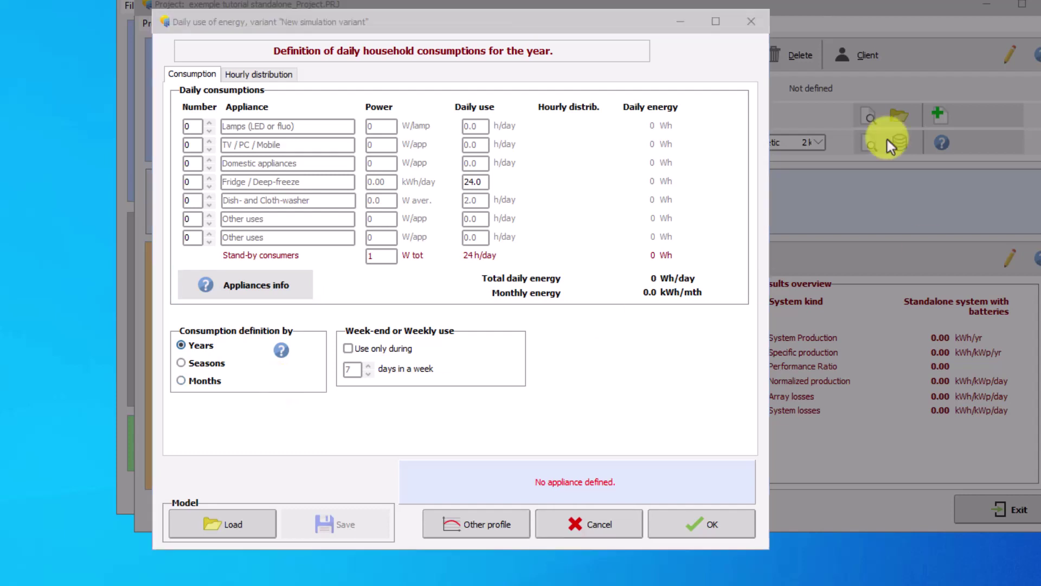
Enter six 18 W lamps used 4 h/day and one 75 W TV/PC used 3 h/day
click(193, 126)
text(5)
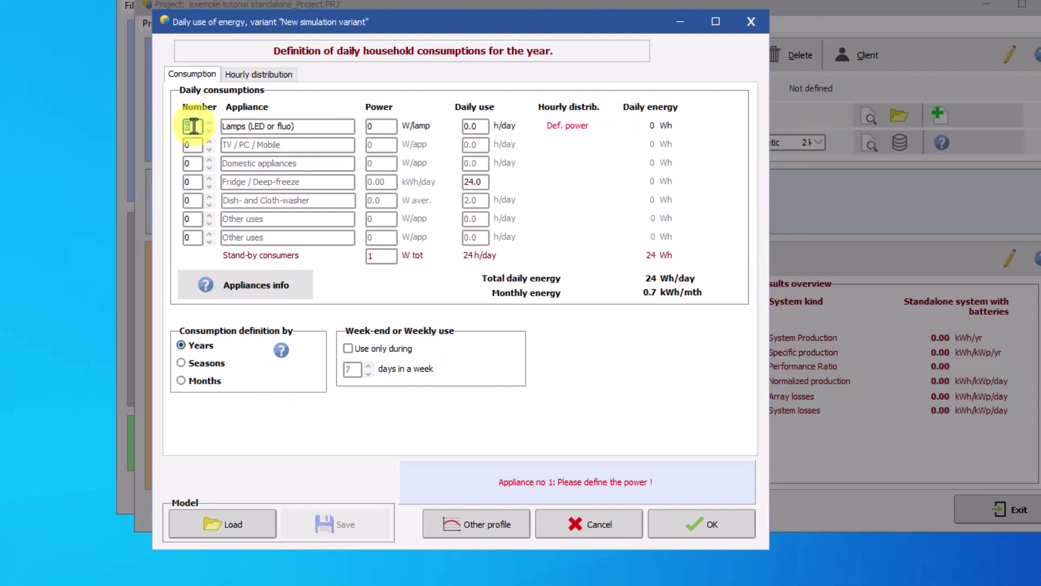
text(6)
click(374, 126)
text(18)
click(473, 126)
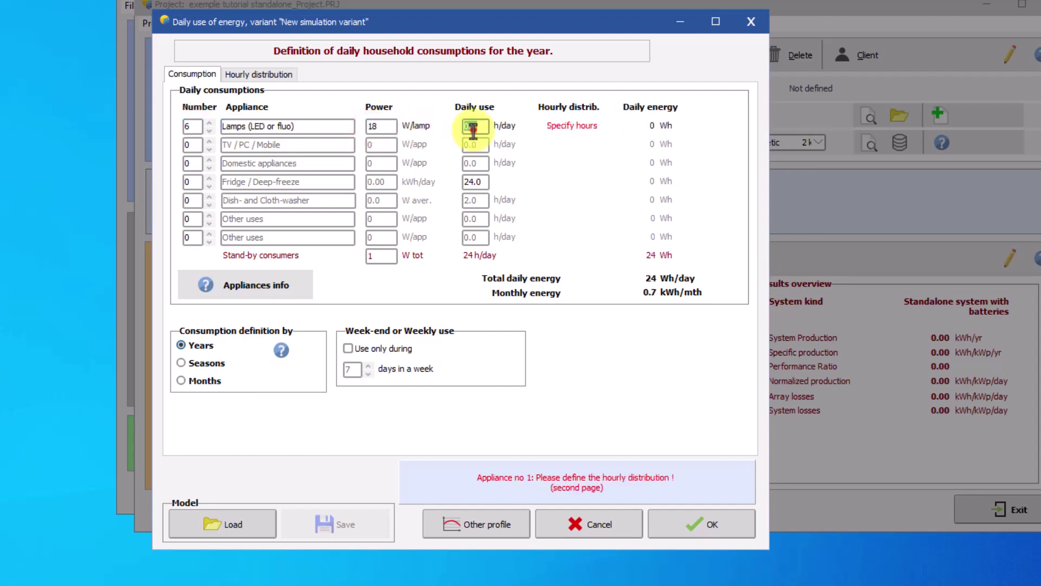
text(4)
click(191, 146)
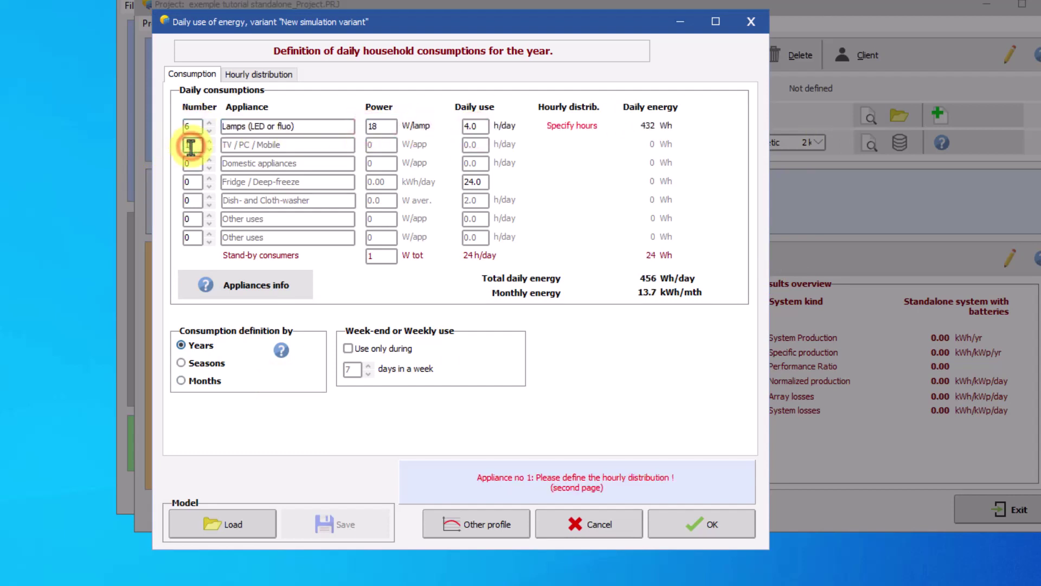
text(1)
click(374, 145)
text(75)
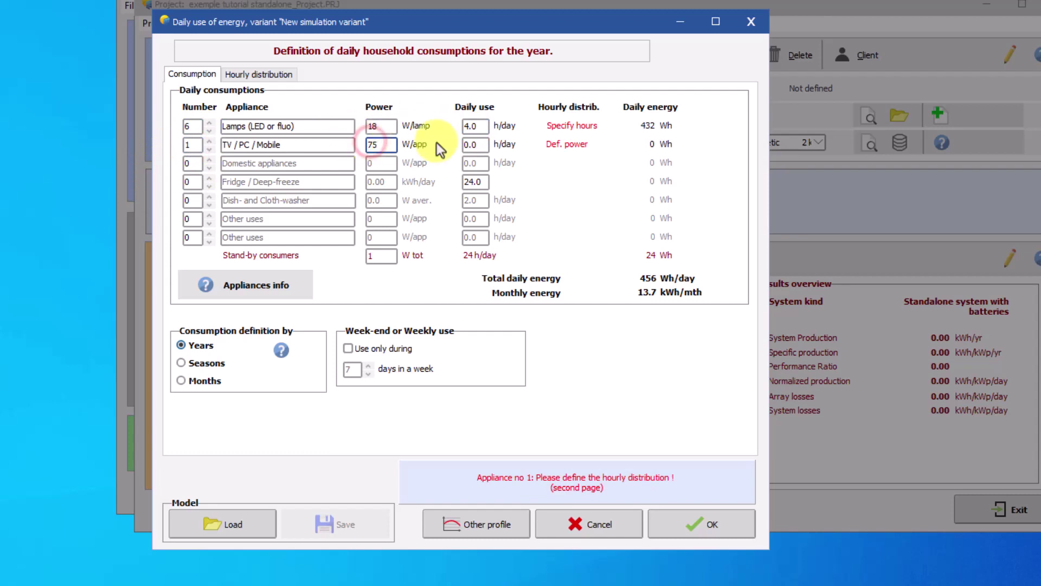
click(473, 145)
text(3)
Add one 200 W domestic appliance for 1 h, a 1 kWh/day fridge and 6 W stand-by
click(194, 163)
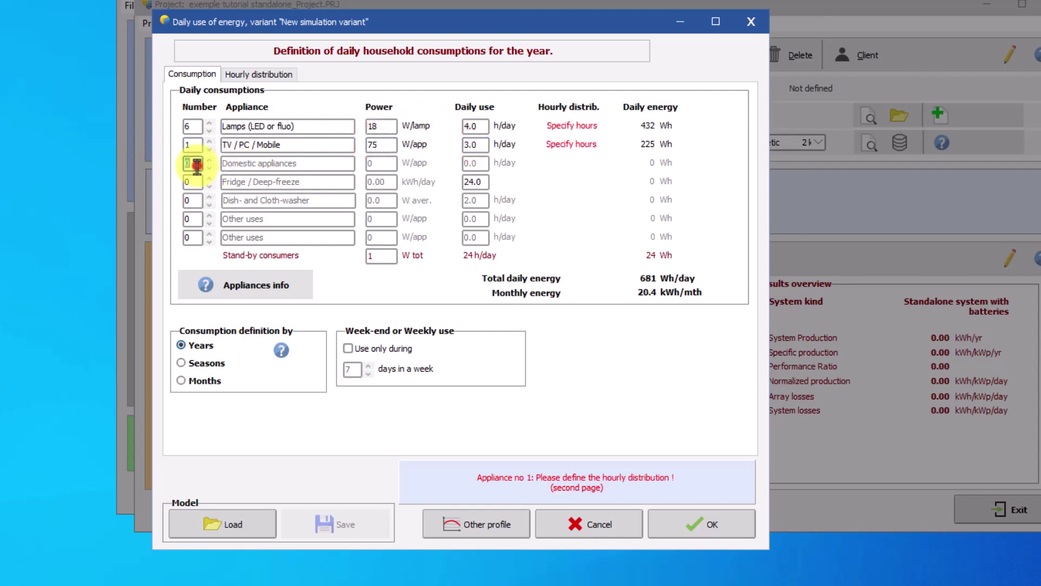
text(1)
click(378, 163)
text(200)
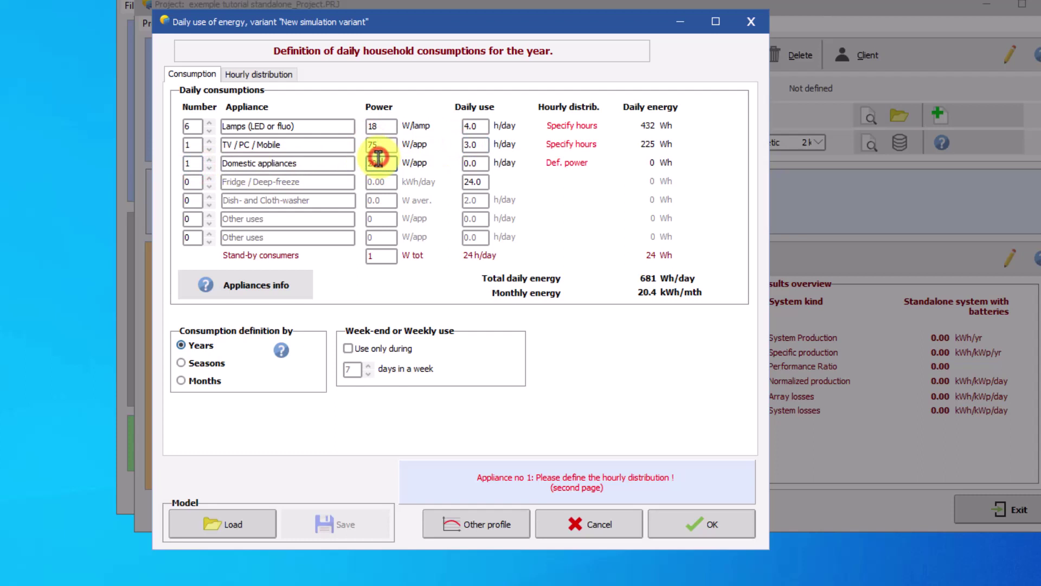
click(473, 163)
text(1)
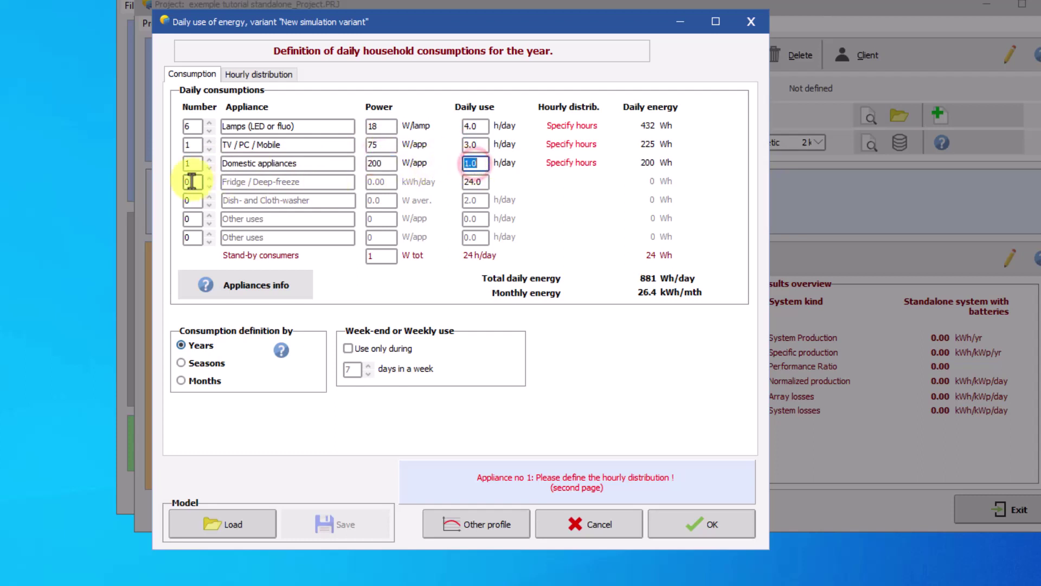
click(191, 181)
text(1)
click(374, 181)
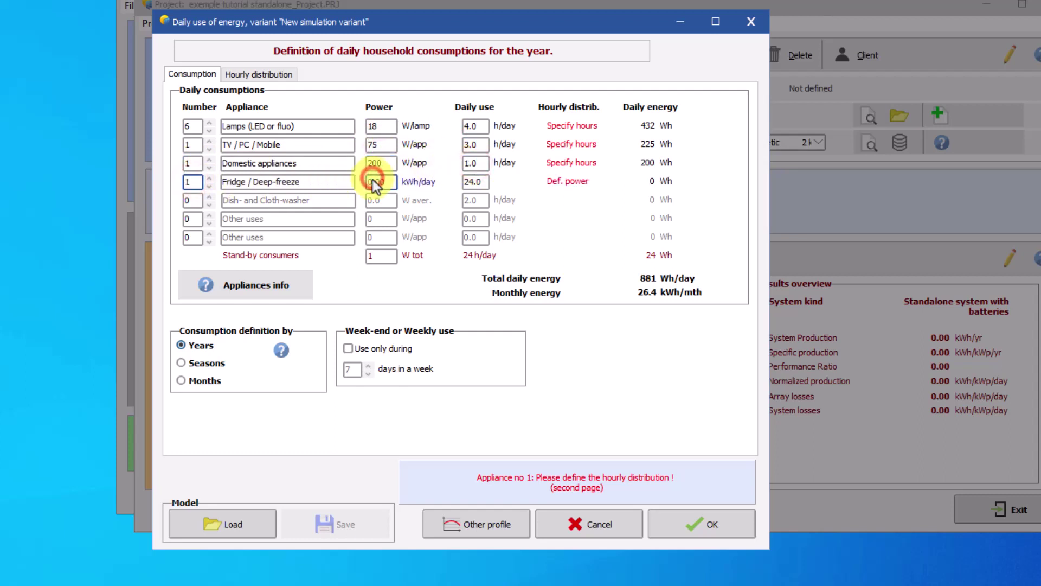
text(1)
click(386, 256)
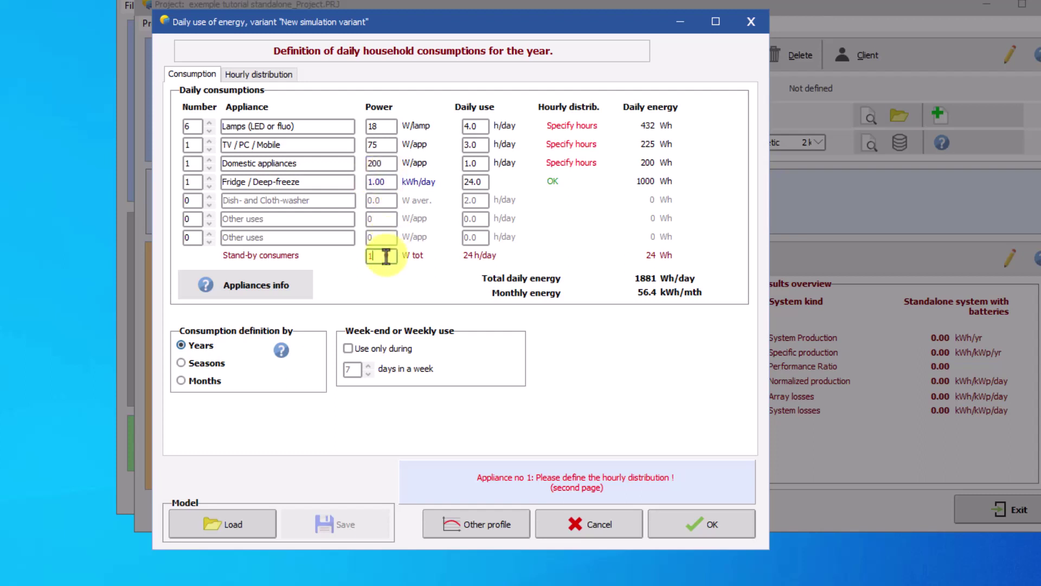
key(BackSpace)
text(6)
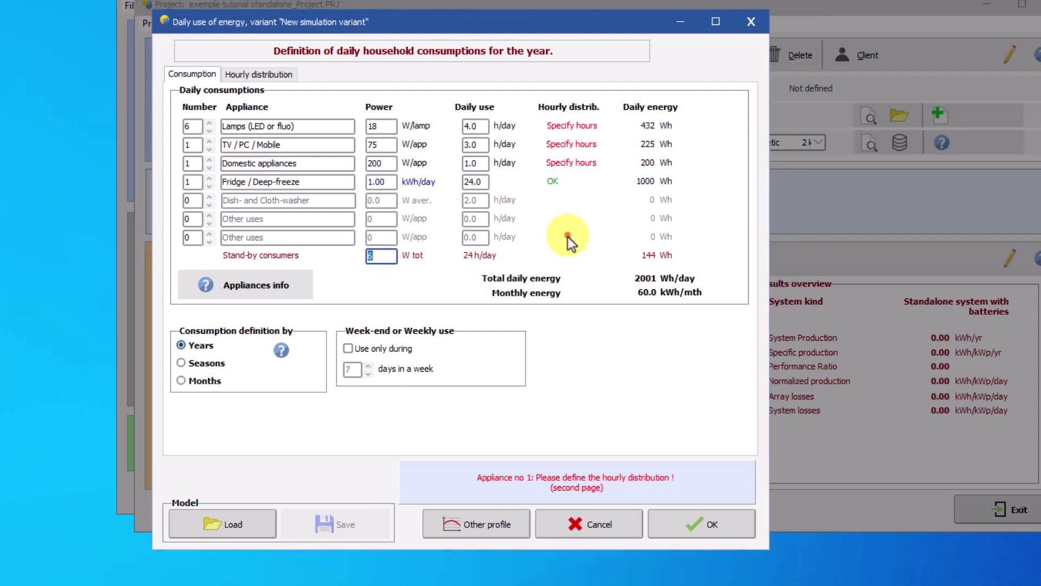
Schedule the lamps for evening hours starting at 19H in the hourly distribution
click(245, 74)
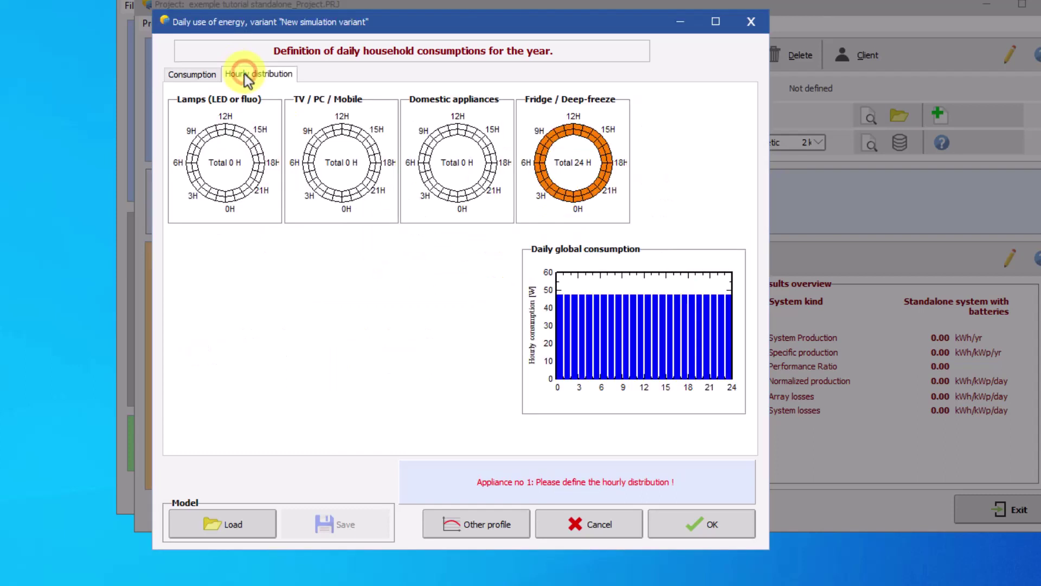
click(260, 178)
click(253, 187)
click(250, 190)
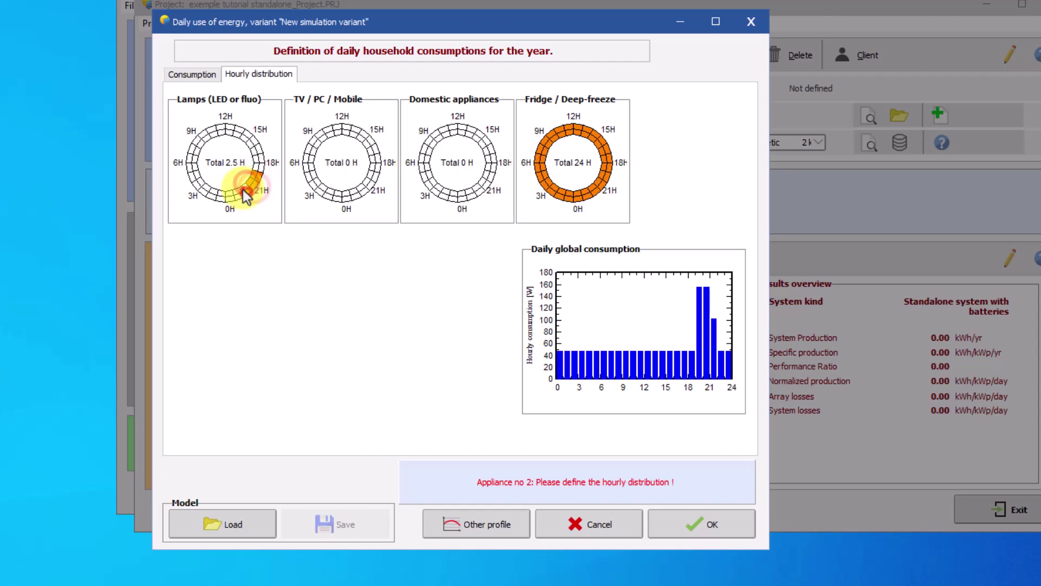
click(242, 191)
click(240, 193)
Set TV/PC use from 15H toward 18H and appliance use around 10H, then save the profile
click(368, 140)
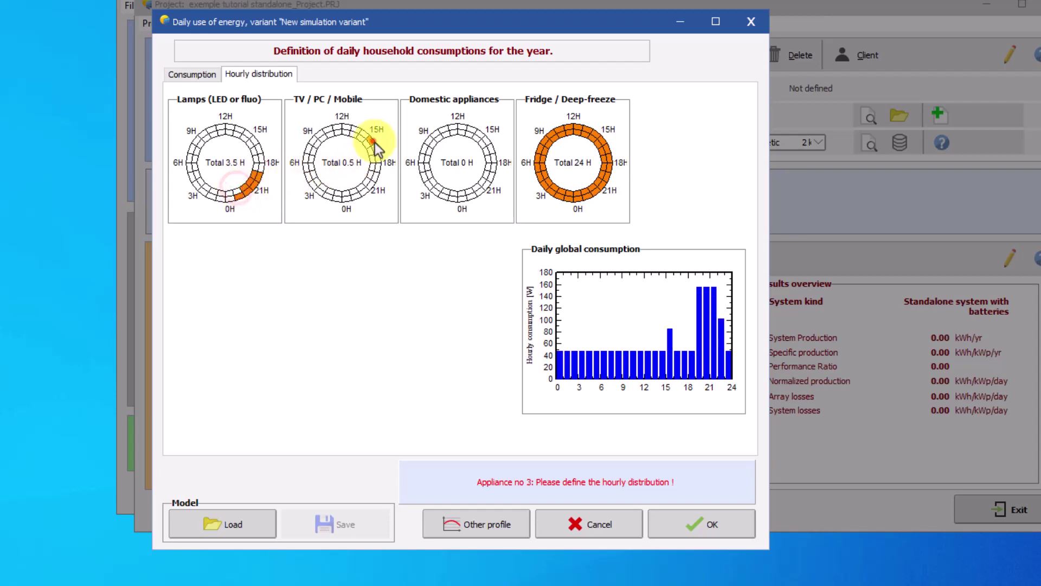
click(378, 150)
click(380, 166)
click(373, 179)
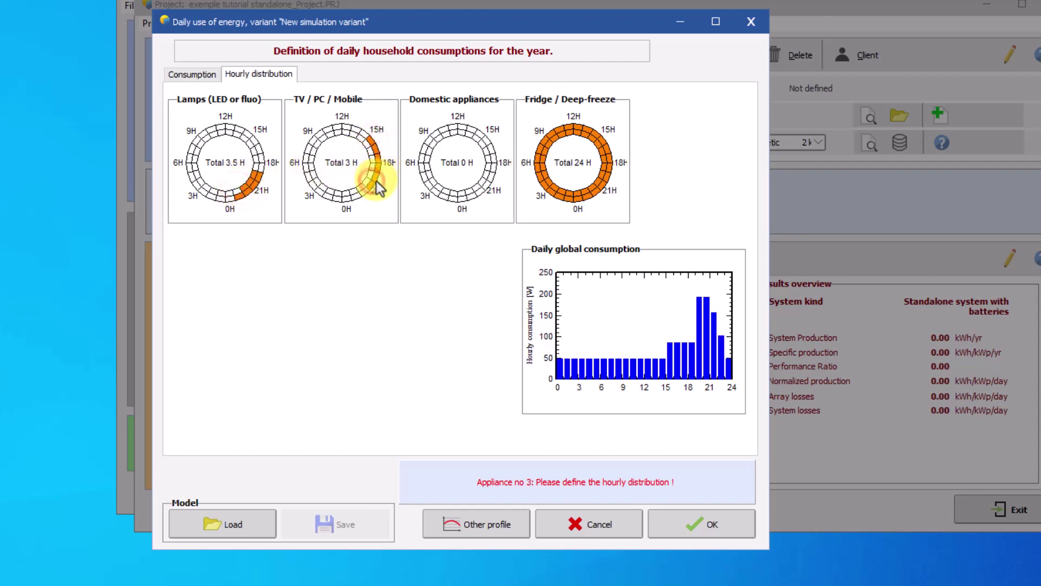
click(443, 129)
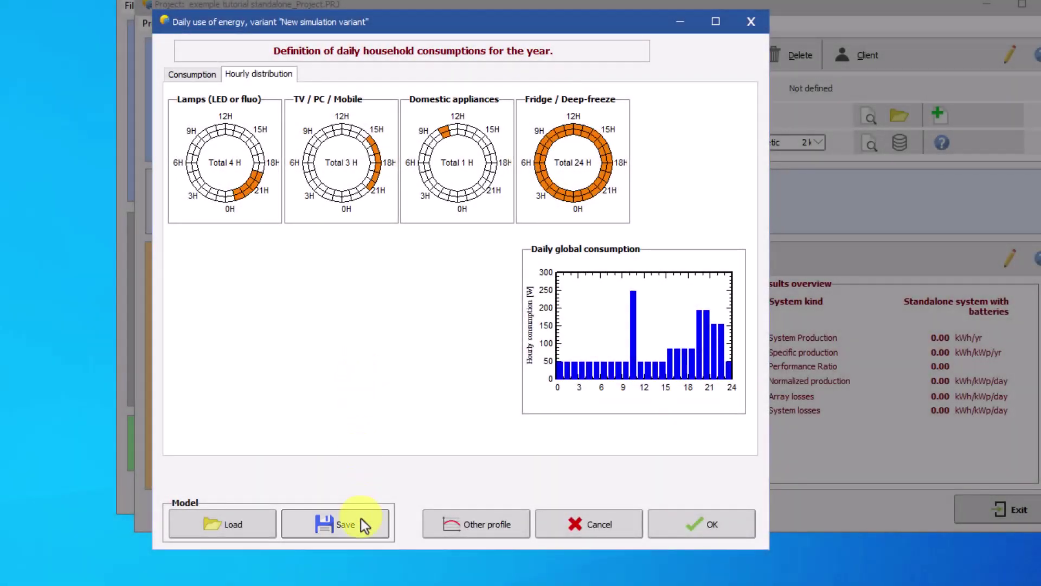
click(361, 518)
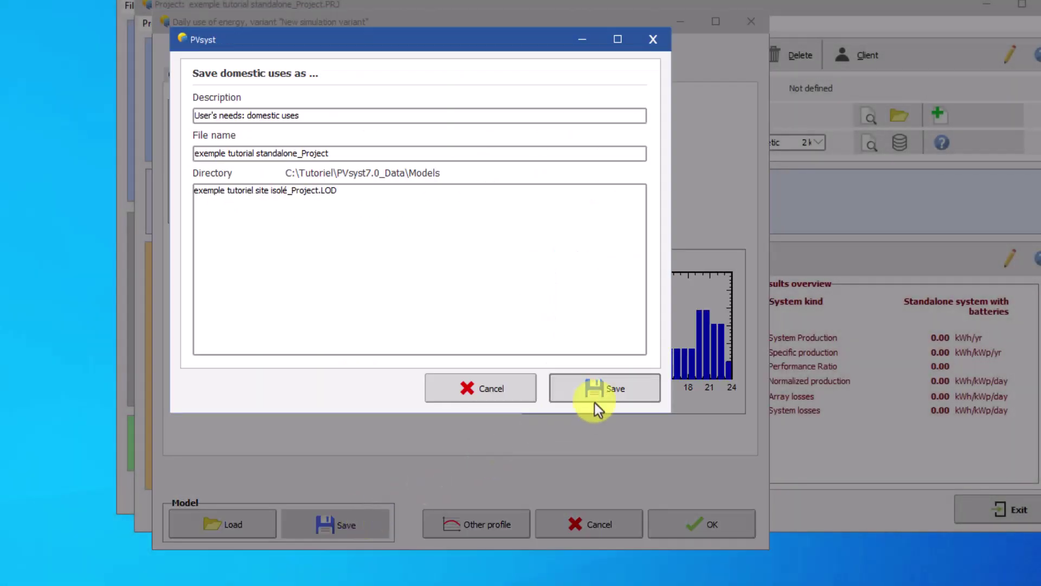
click(607, 396)
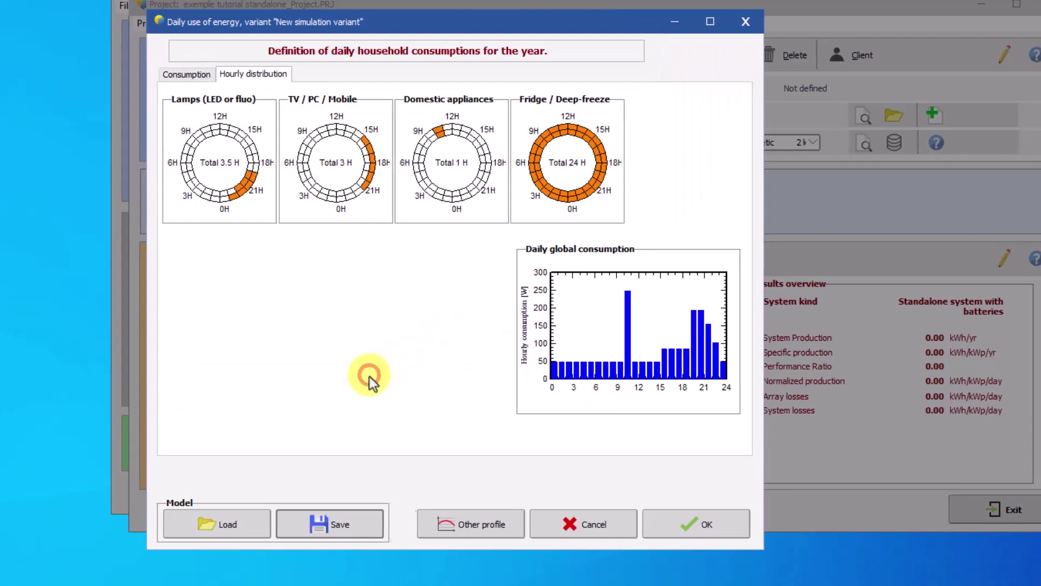
Browse the saved user's needs profiles and close the list without loading one
click(225, 524)
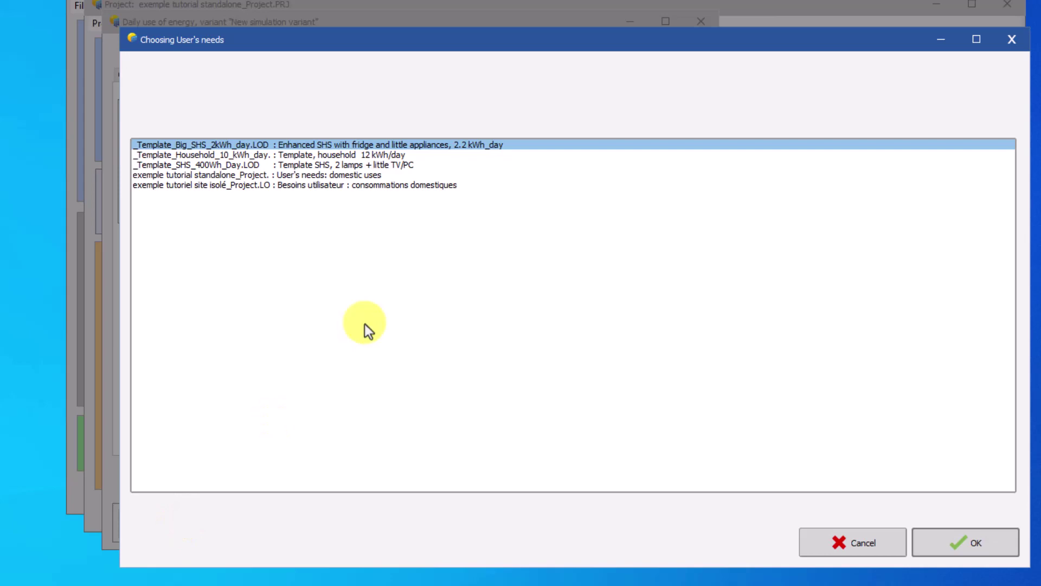
click(860, 542)
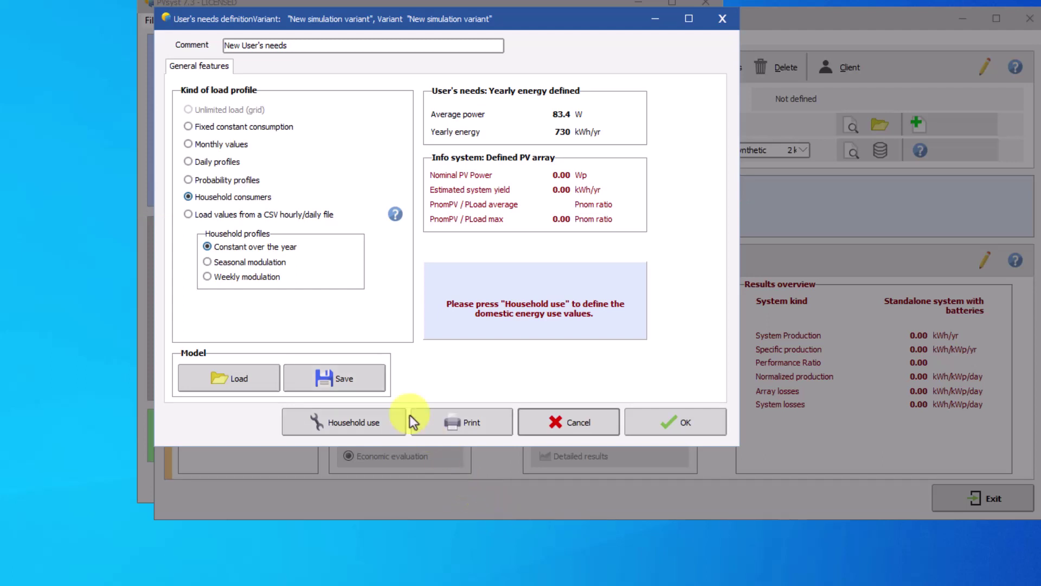
Preview the Household_BDEW_H0 CSV load profile rescaled to 1000 kWh/yr, then cancel the import
click(232, 215)
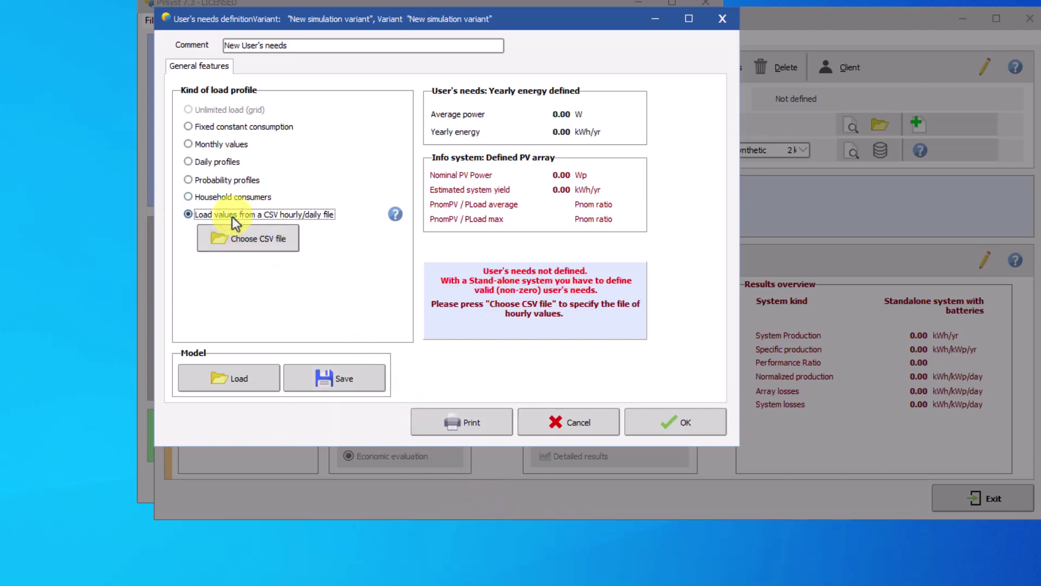
click(252, 240)
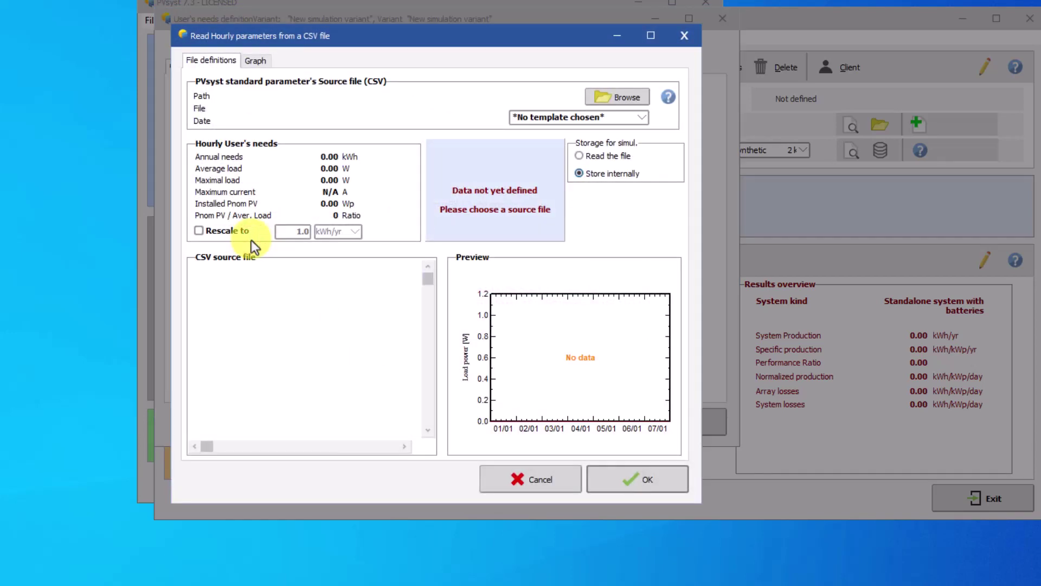
click(591, 117)
scroll(601, 140, down, 3)
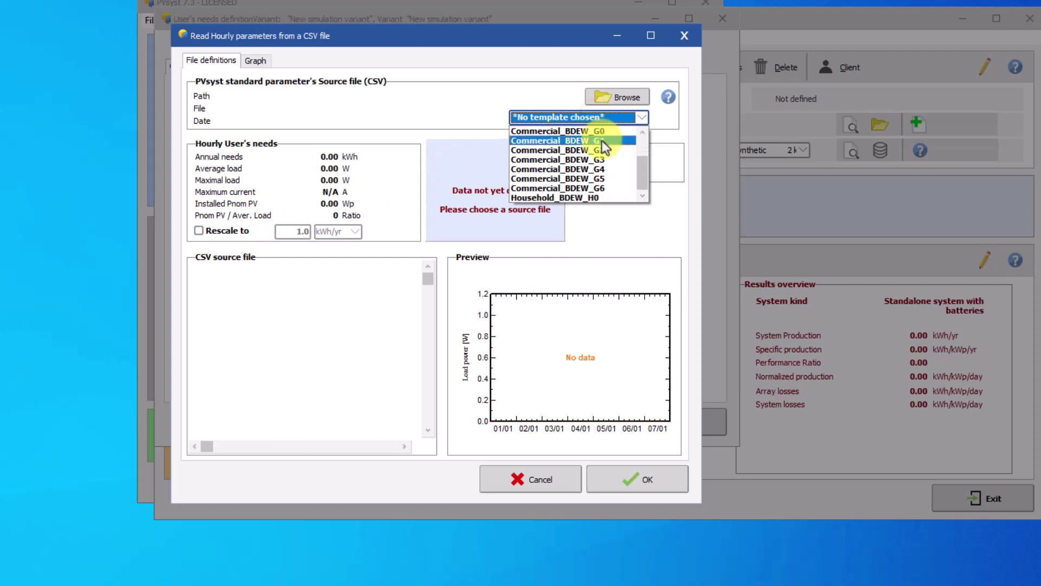
click(598, 197)
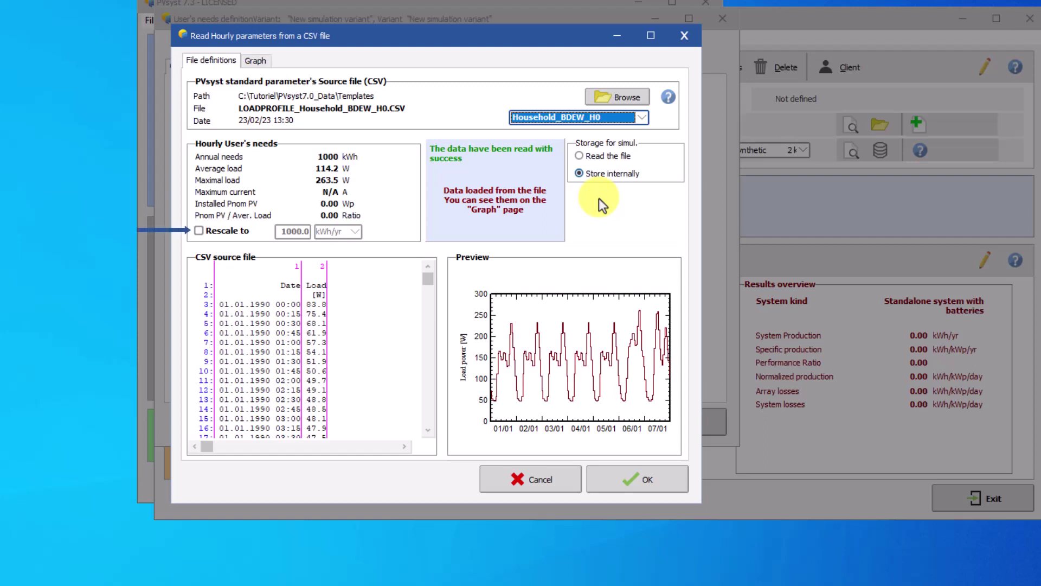
click(199, 231)
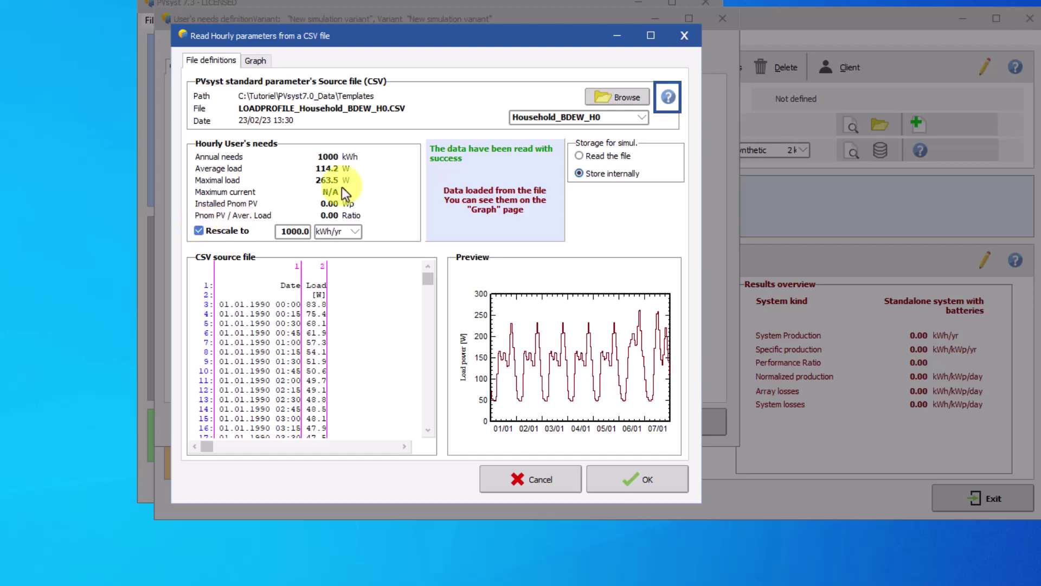
click(542, 480)
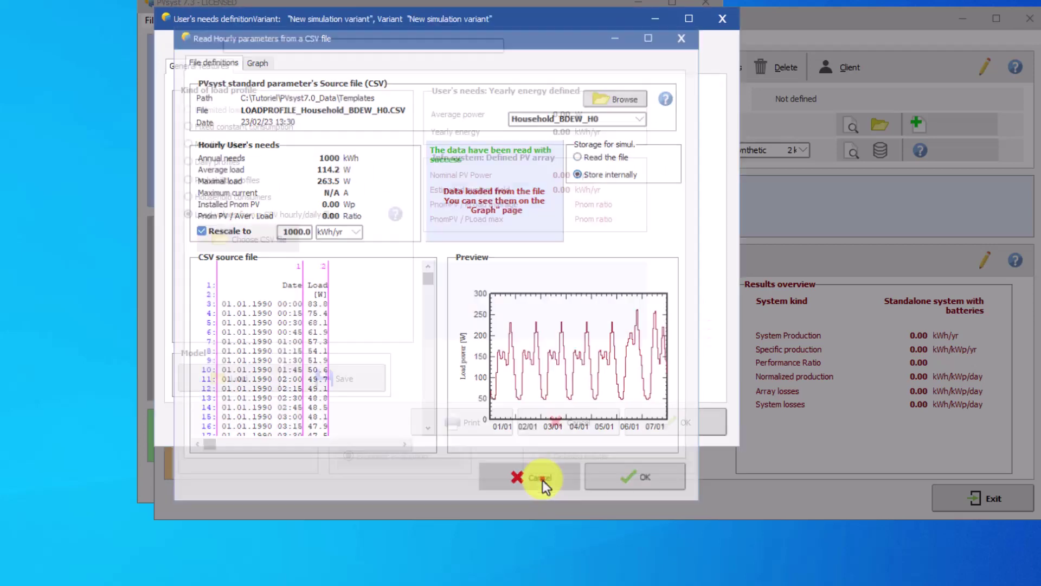
Switch back to household consumers and accept the 2001 Wh/day user's needs
click(257, 198)
click(391, 420)
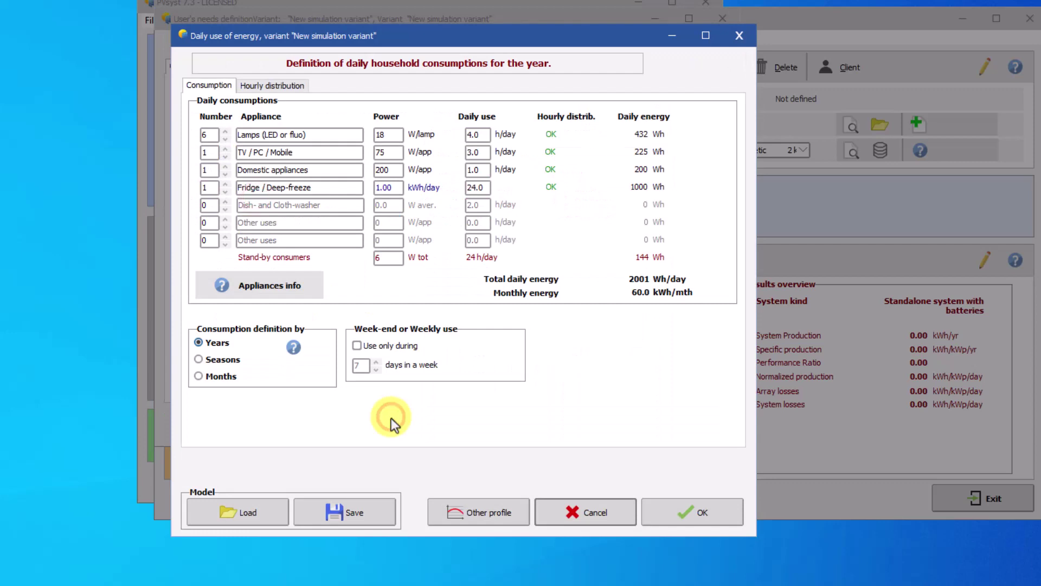
click(681, 510)
click(658, 423)
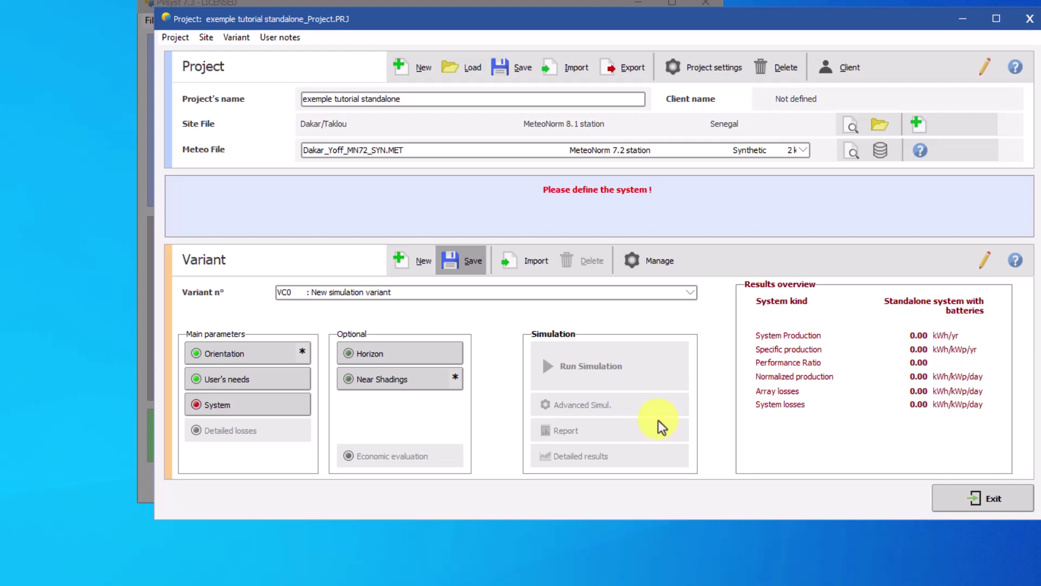
Open the stand-alone system definition and compare higher autonomy values before returning to 4 days
click(277, 404)
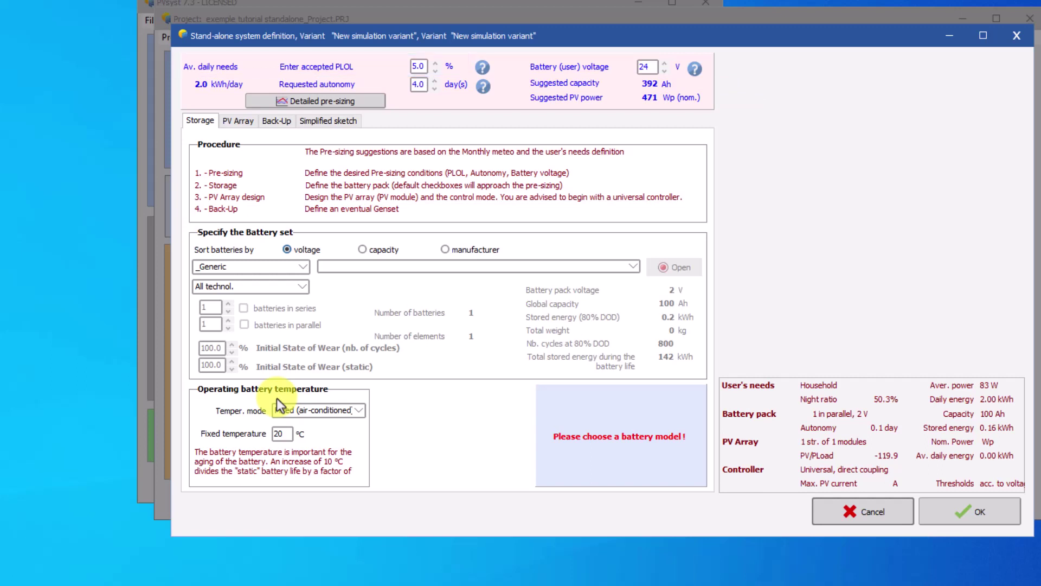
click(434, 80)
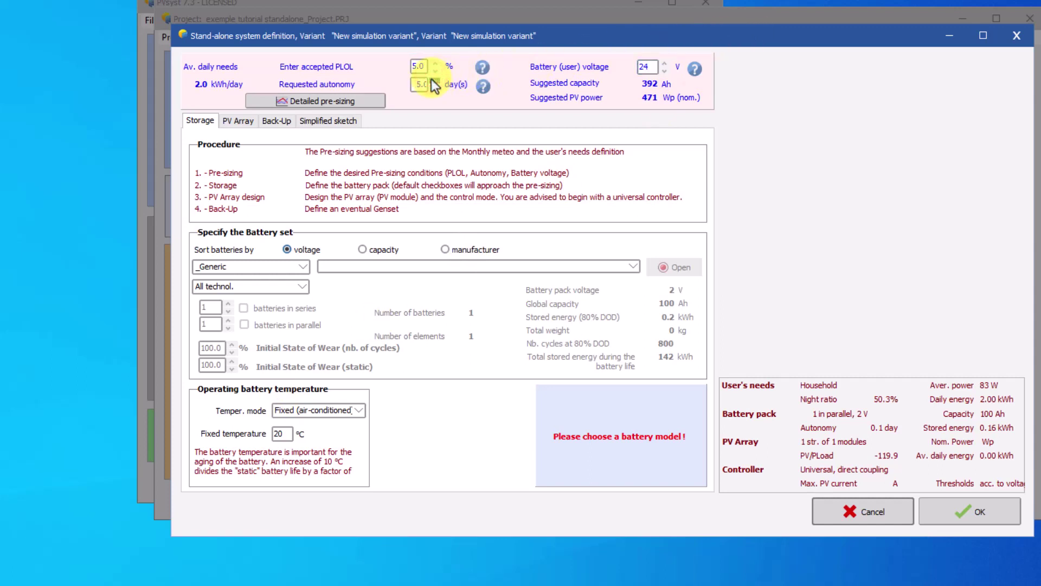
click(434, 81)
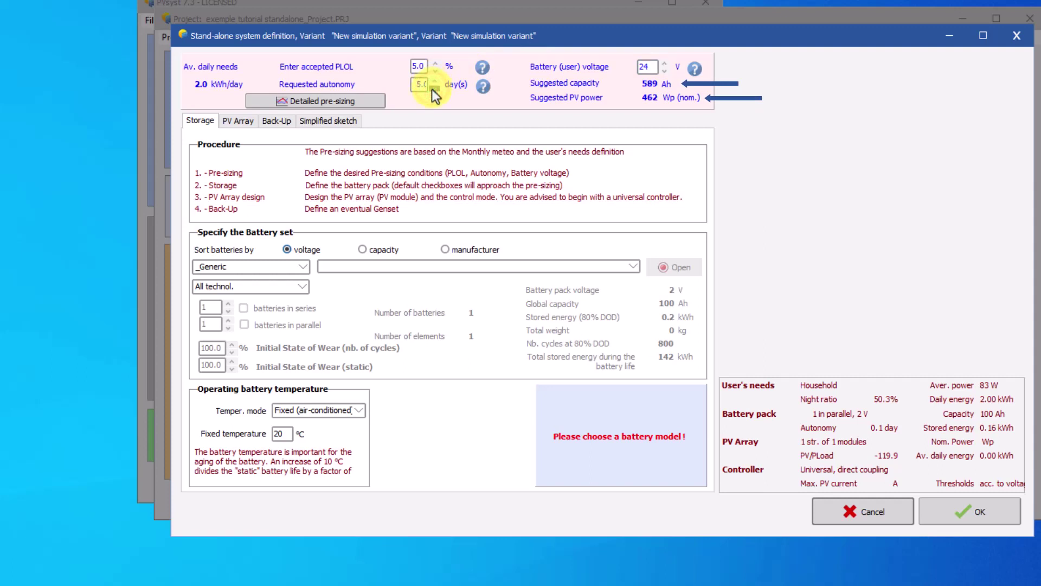
click(434, 88)
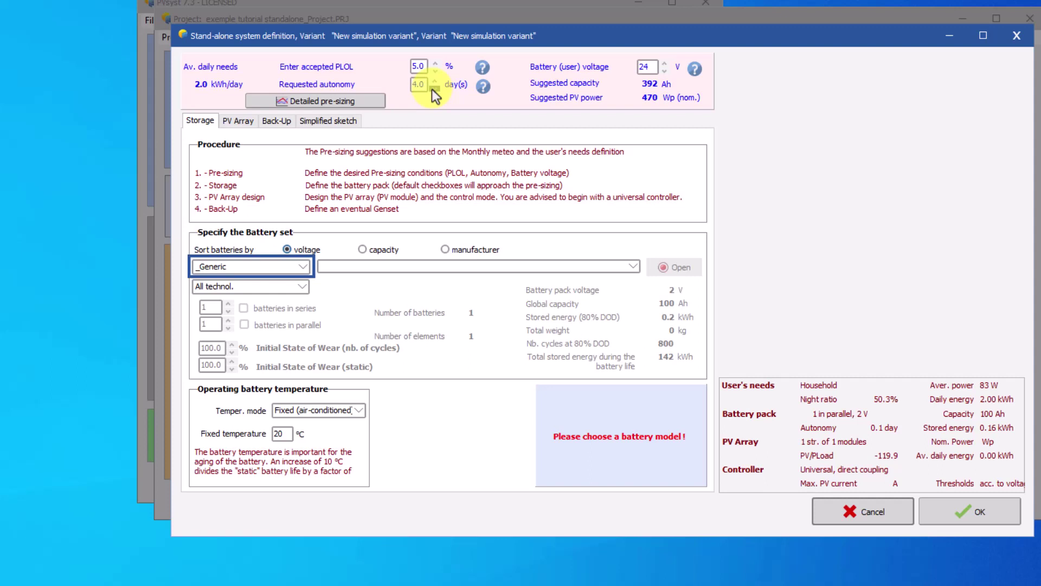
Choose the 12 V 160 Ah Pb sealed gel battery, two in series and two in parallel, for 320 Ah
click(414, 262)
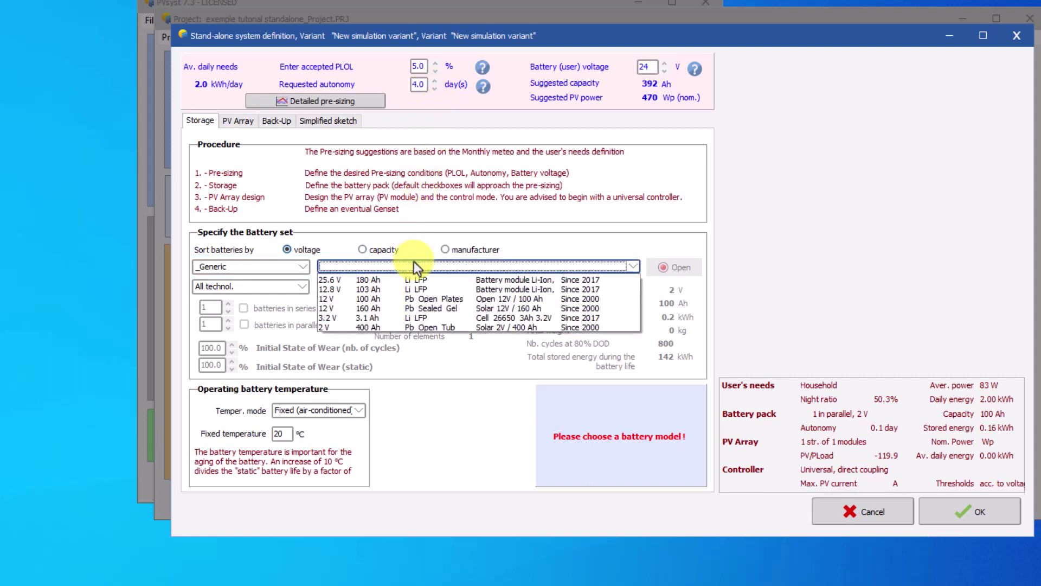
key(Down)
key(Down)
key(Down)
key(Down)
click(407, 308)
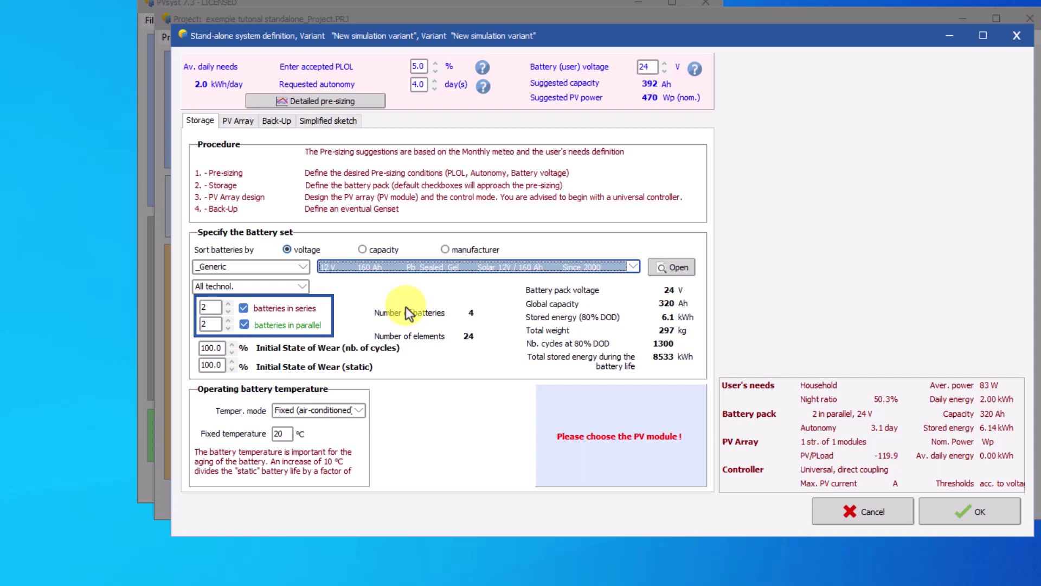
click(229, 321)
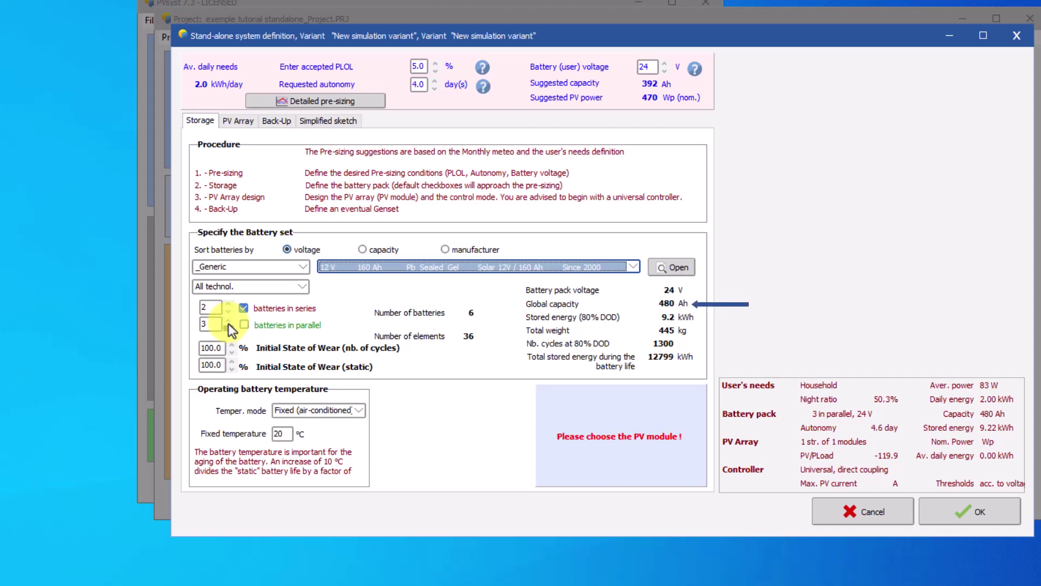
click(227, 329)
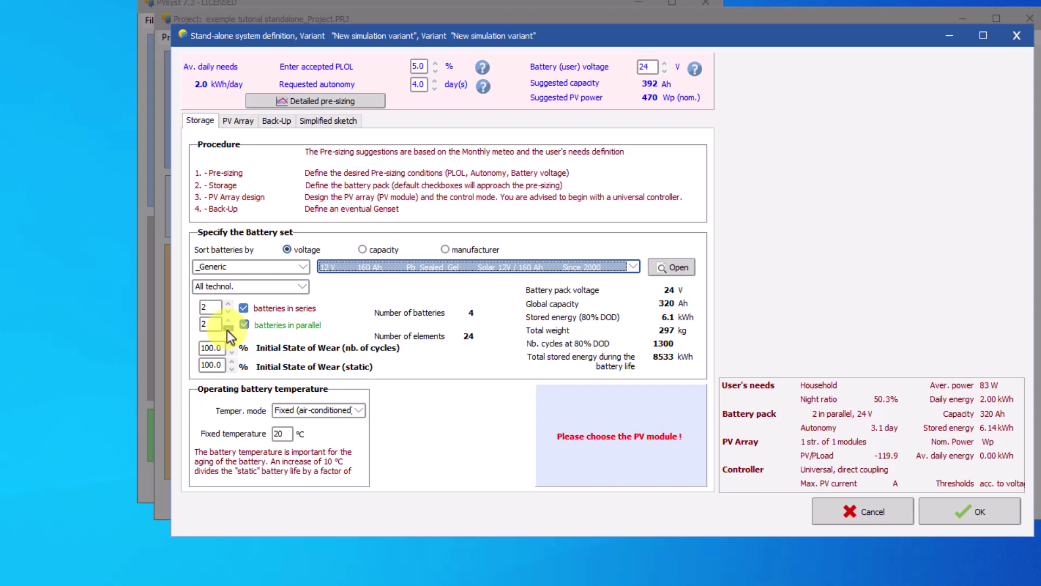
click(242, 124)
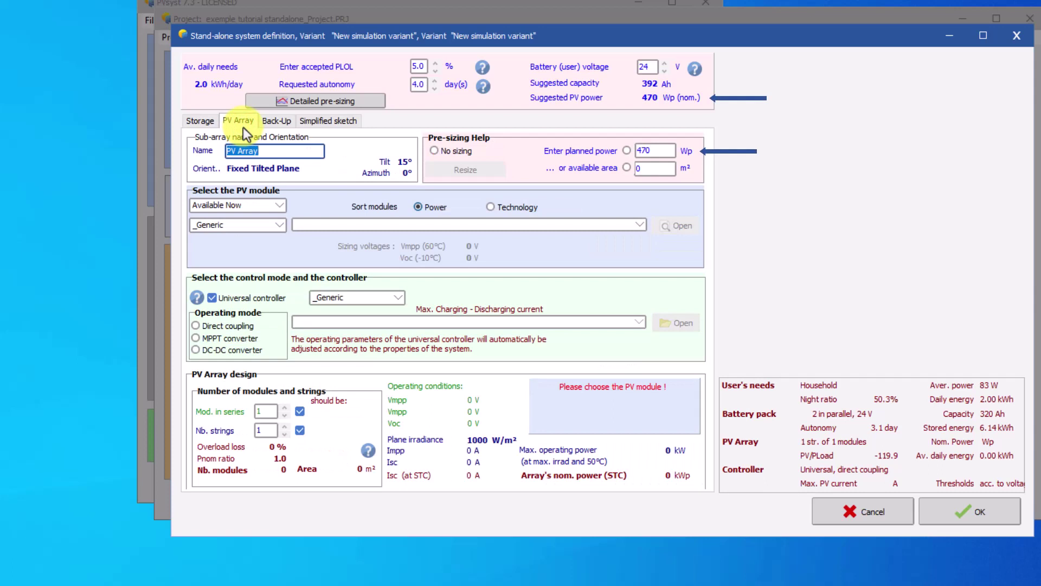
Use the 60 Wp 14V Si-poly module (2 series × 4 strings, 480 Wp) with an MPPT converter controller
click(348, 222)
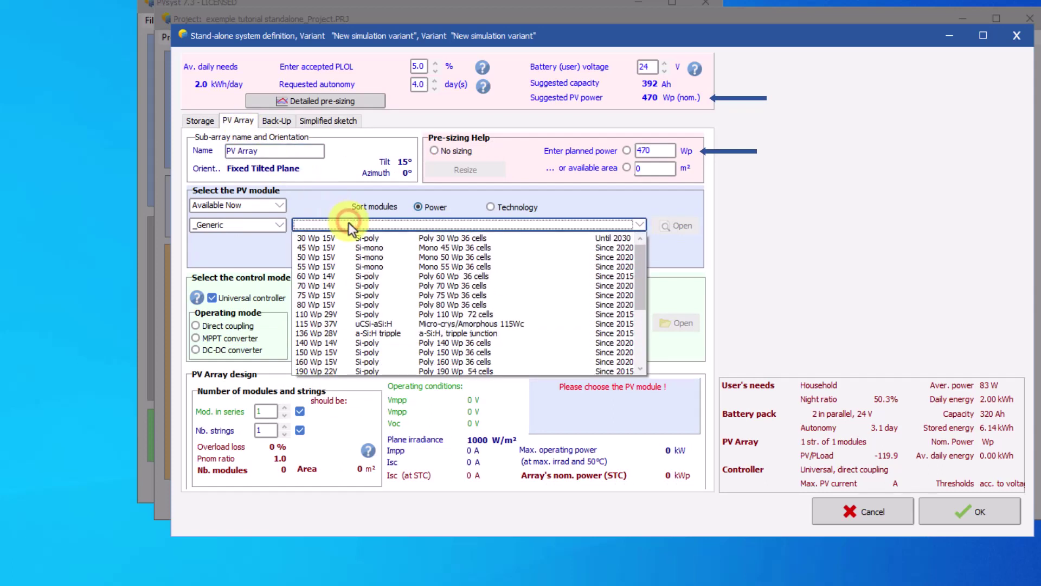
click(333, 278)
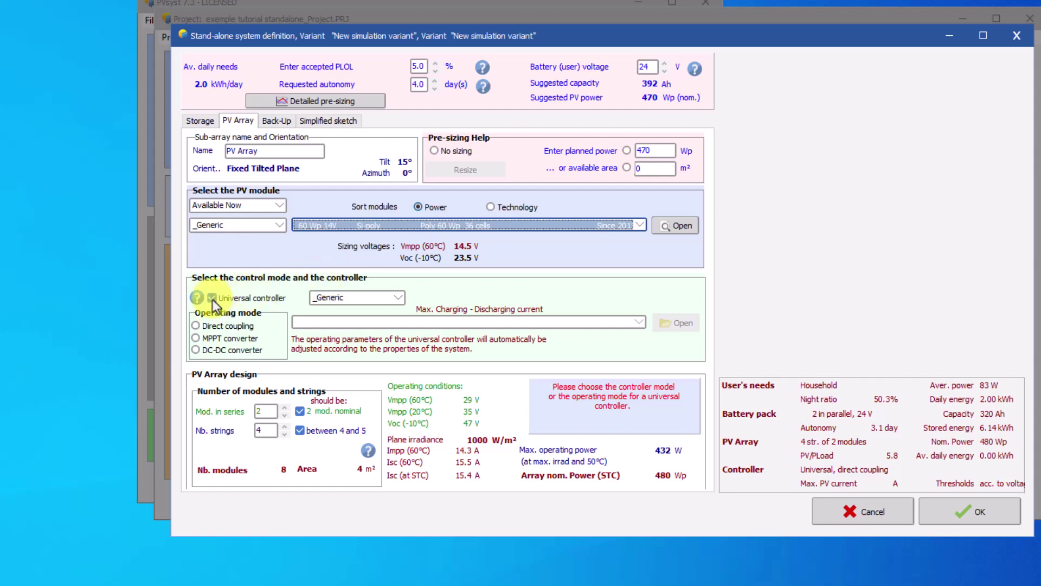
click(196, 339)
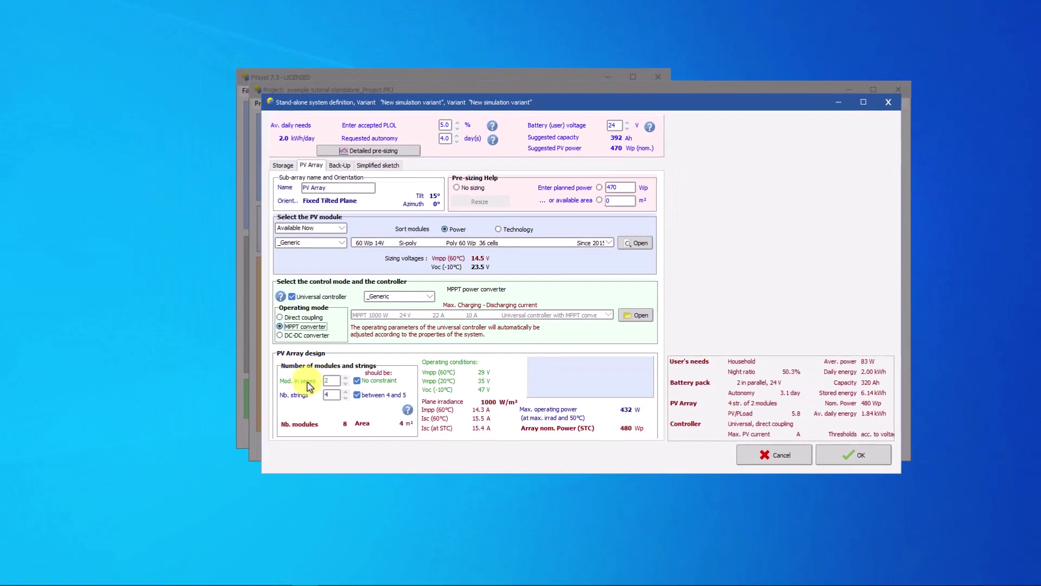
Accept the stand-alone system definition and run the simulation, yielding 726 kWh/yr and PR 0.693
click(853, 454)
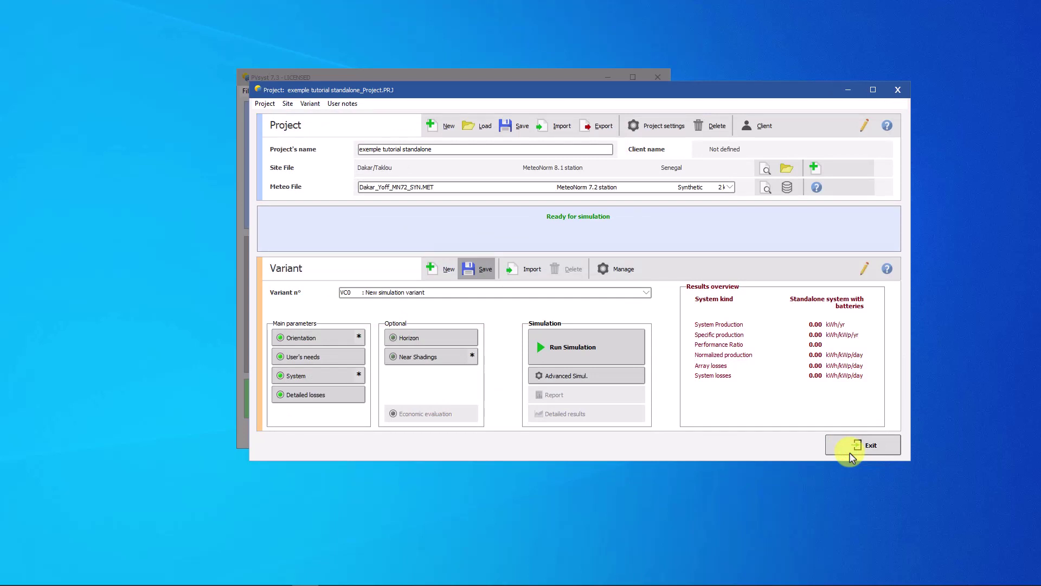
click(611, 353)
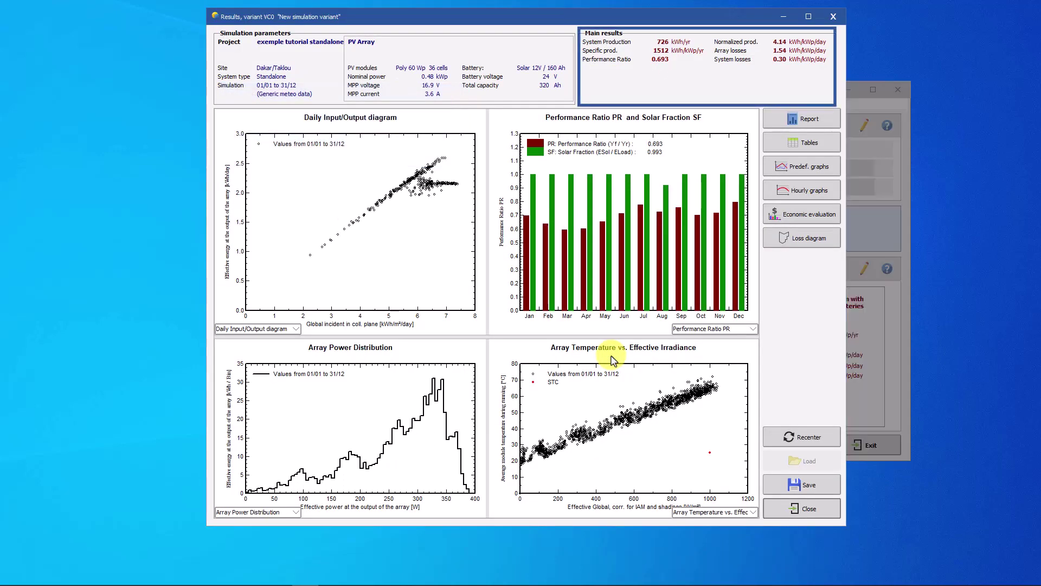
Review the yearly loss diagram, then generate the simulation report preview
click(805, 239)
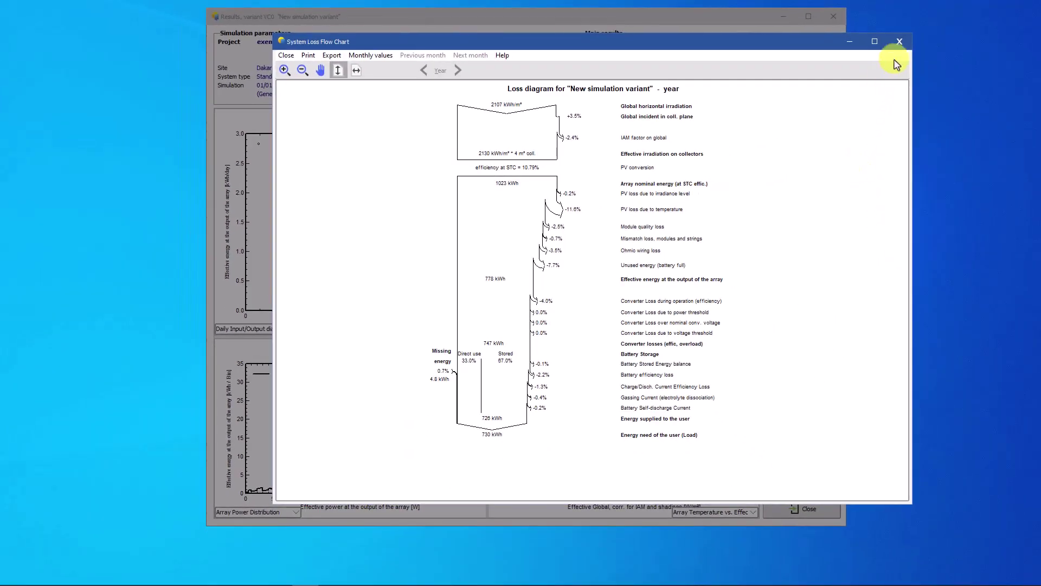
click(895, 45)
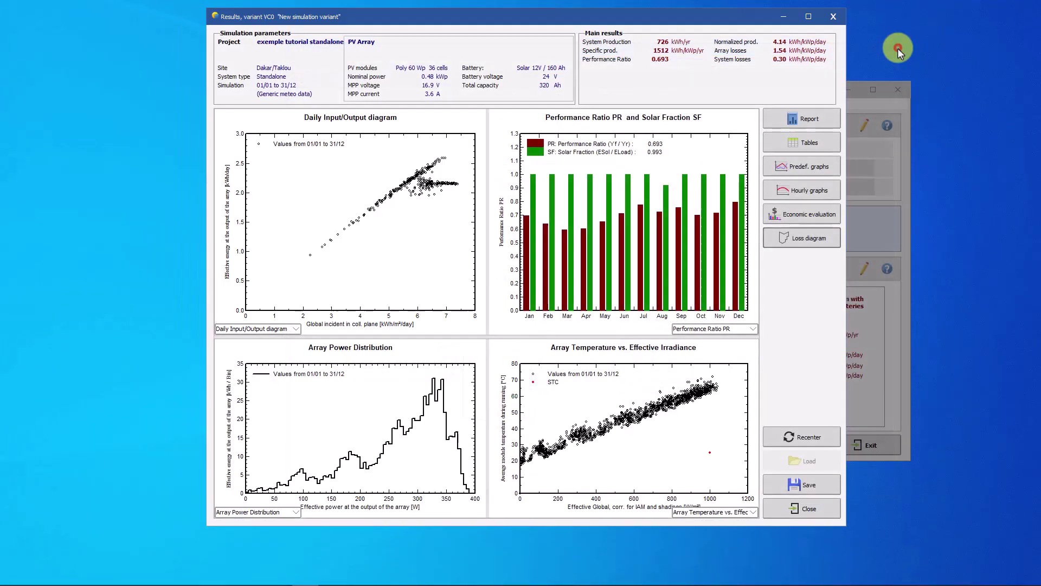
click(815, 119)
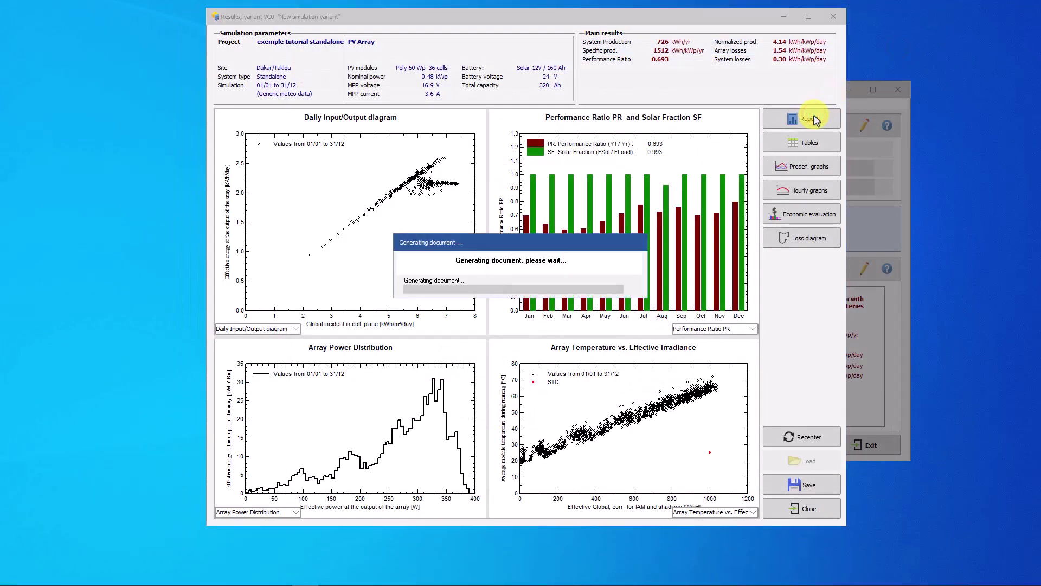